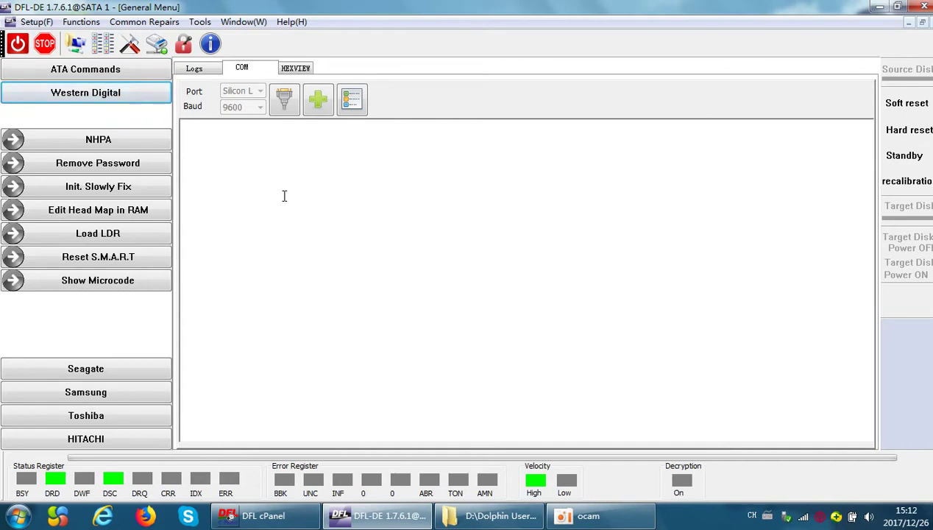
Create a new project on the SATA 1 source disk with the proposed task path and Disk Image as its function
left_click(77, 44)
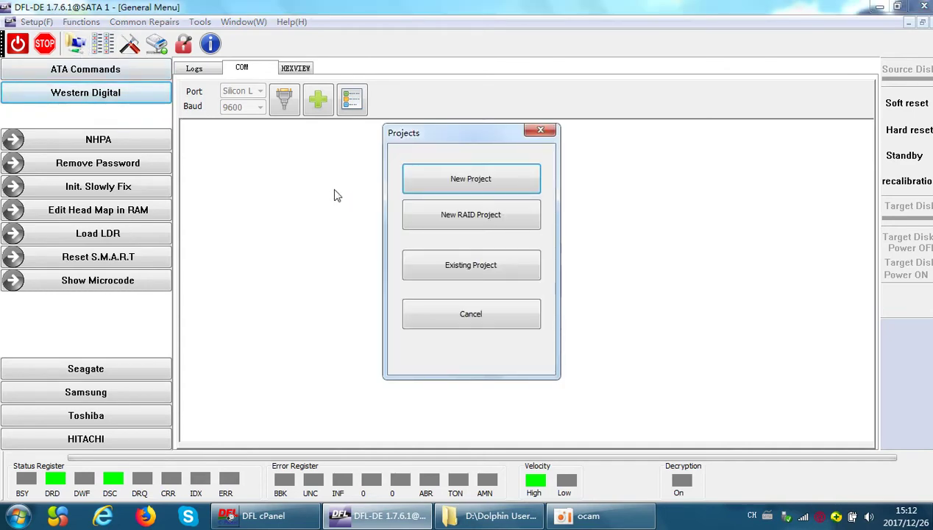
left_click_drag(485, 136, 432, 155)
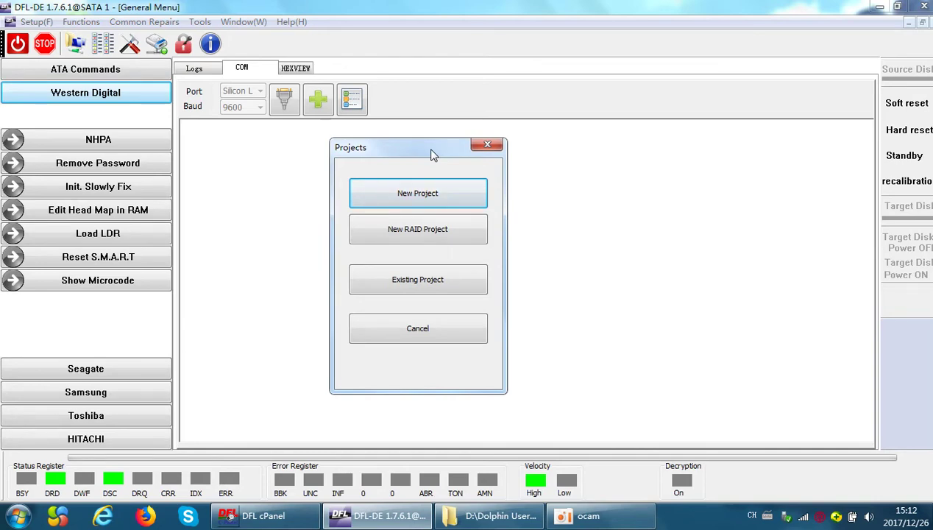
left_click_drag(432, 154, 439, 154)
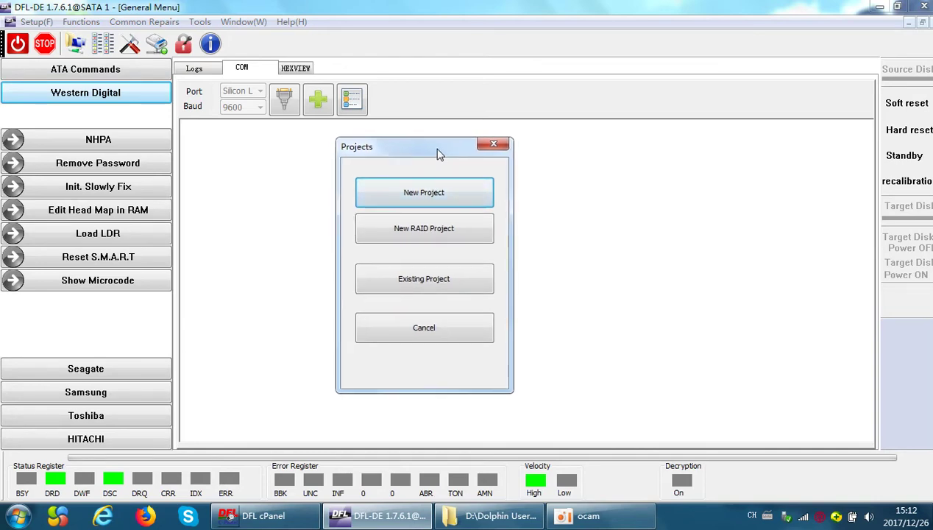
left_click(425, 193)
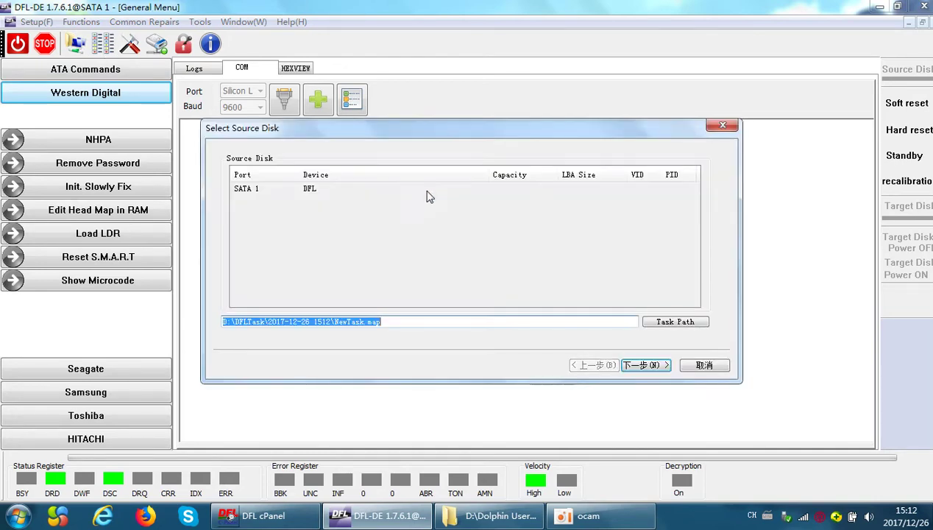
left_click_drag(448, 133, 442, 138)
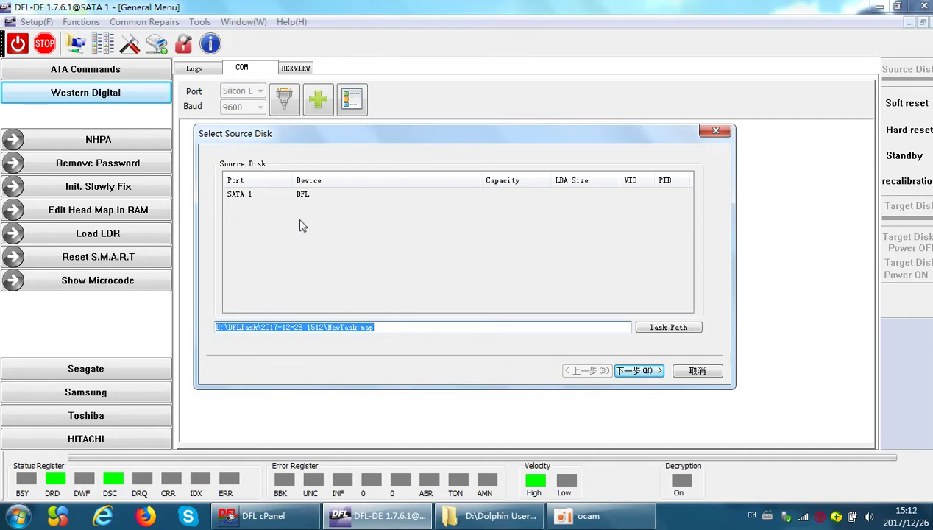
left_click(637, 370)
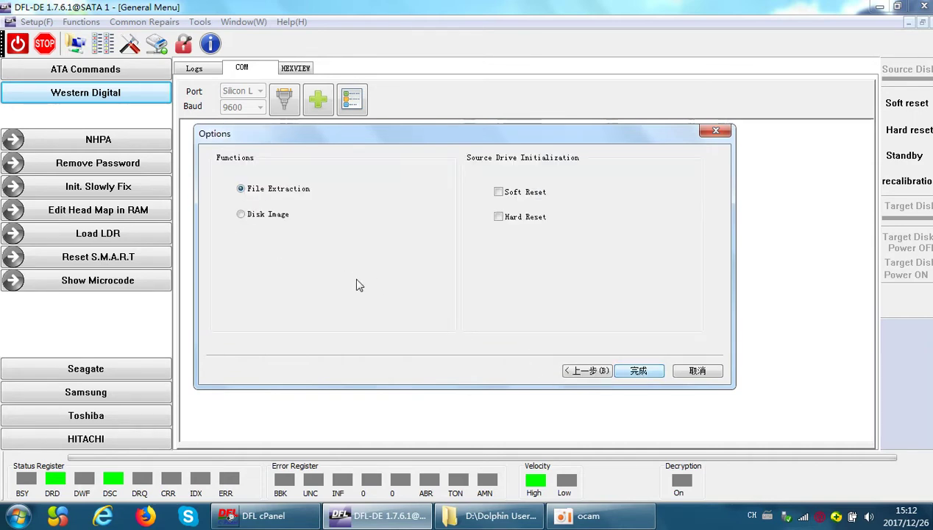
left_click(276, 218)
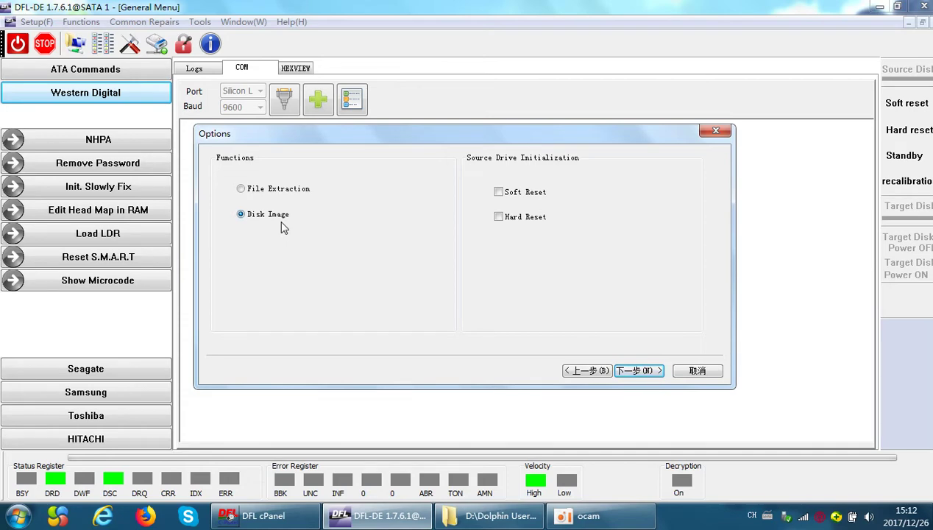
left_click(638, 371)
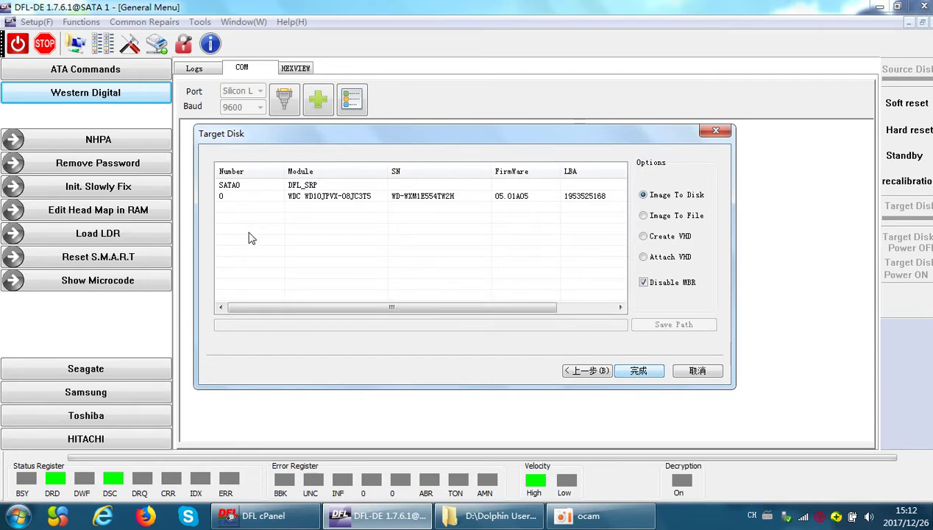
Select SATA0 (DFL_SRP) as the target disk, keeping Image To Disk and Disable MBR, and finish the project setup
left_click(252, 189)
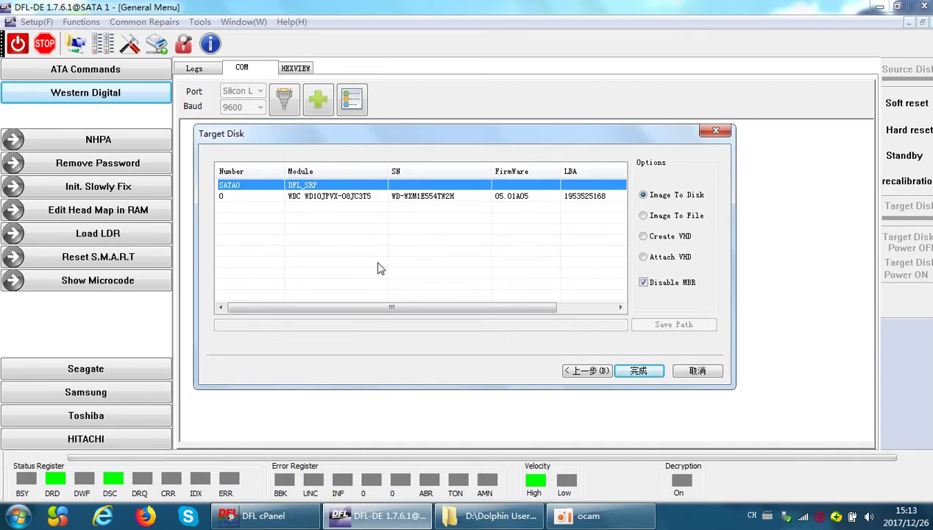
left_click(398, 253)
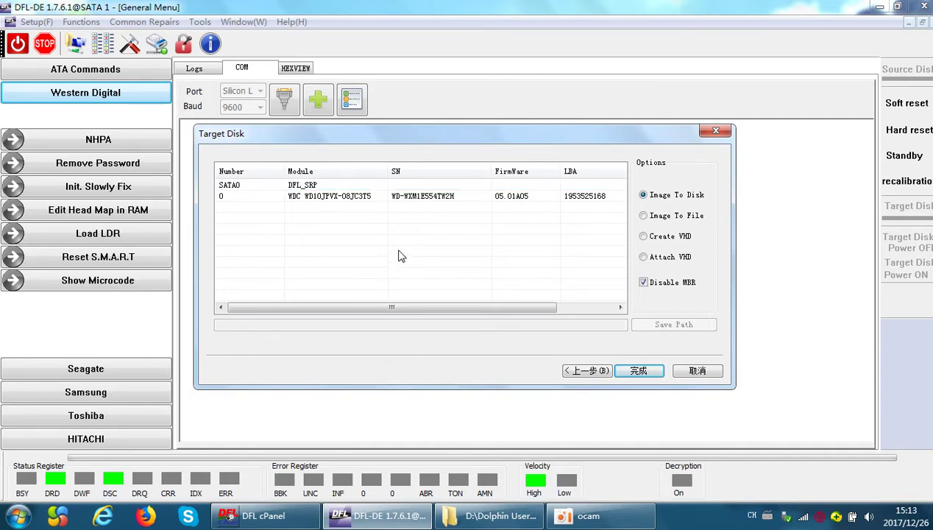
left_click(337, 186)
left_click(639, 370)
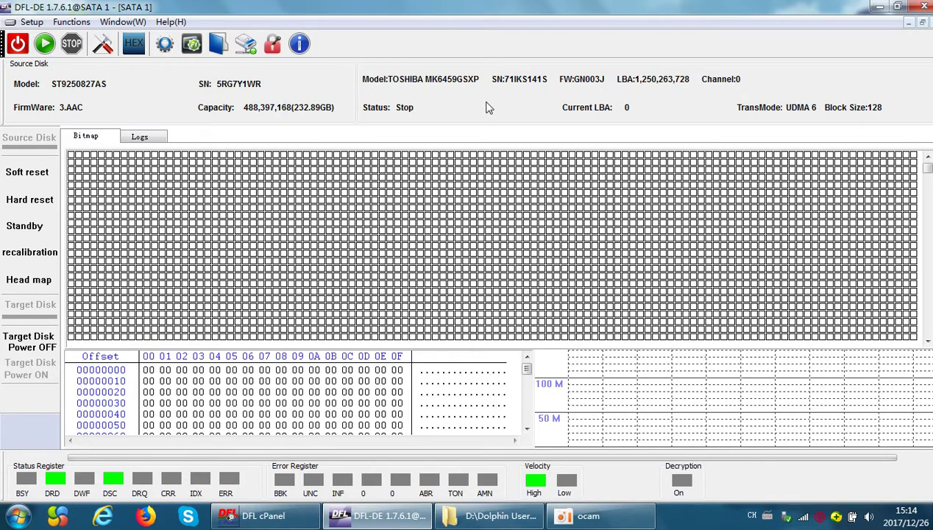
Turn off Green Resource Mode in the basic imaging settings
left_click(102, 45)
left_click_drag(469, 98, 386, 81)
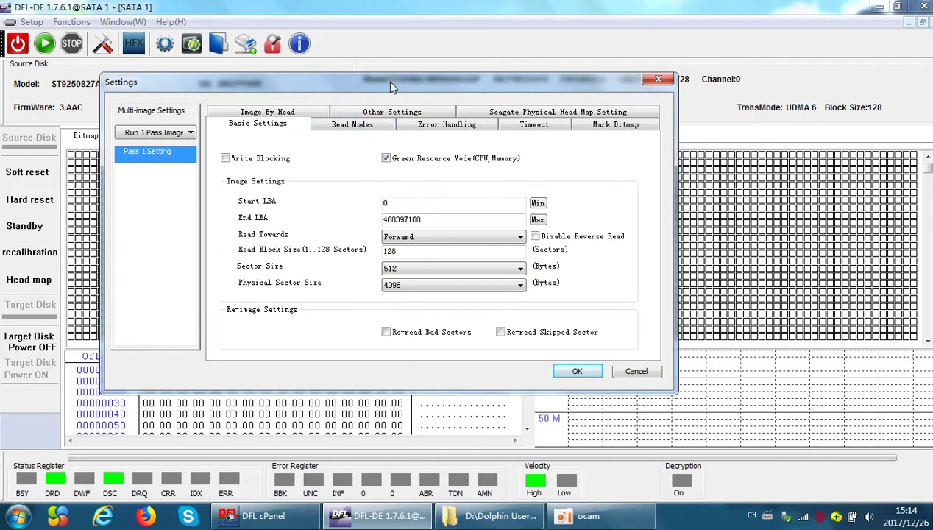
left_click(386, 158)
left_click_drag(352, 83, 381, 87)
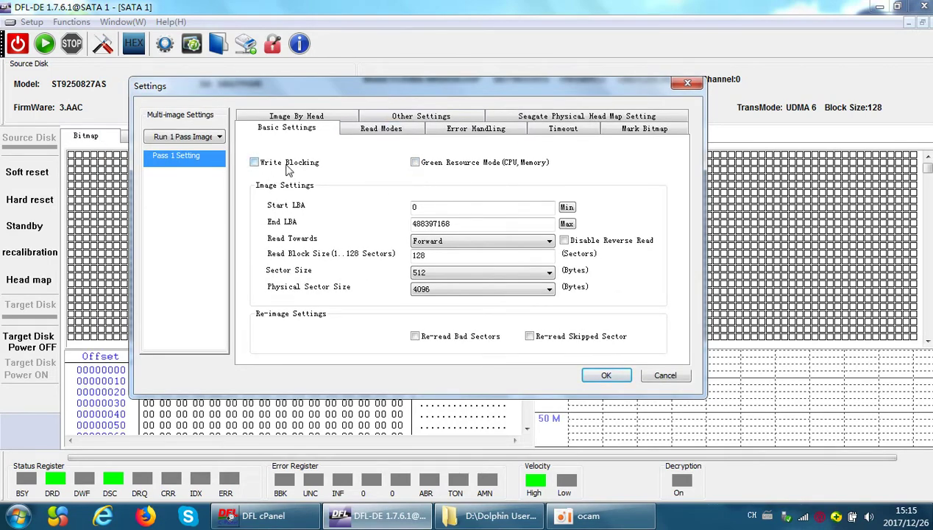
Look through the other imaging settings, including read modes, timeouts, imaging by head and completion options
left_click(407, 123)
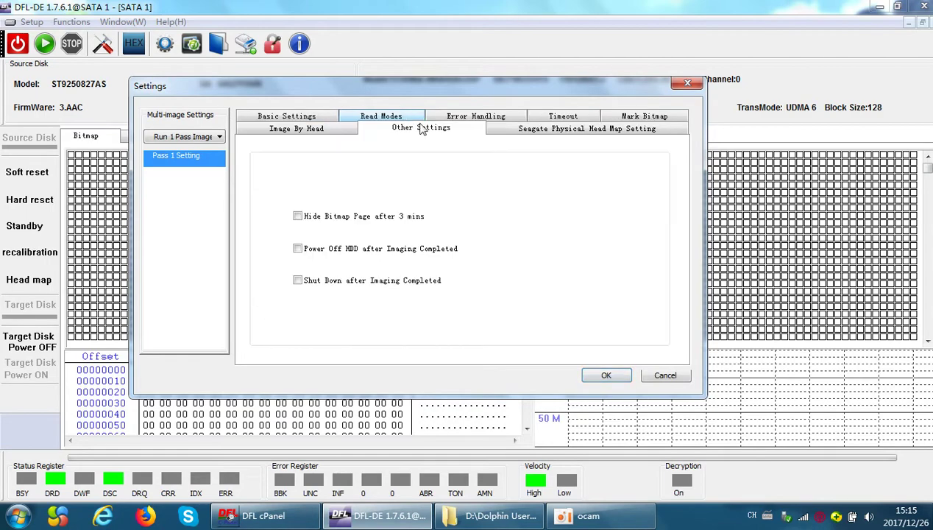
left_click(548, 117)
left_click(633, 128)
left_click(563, 128)
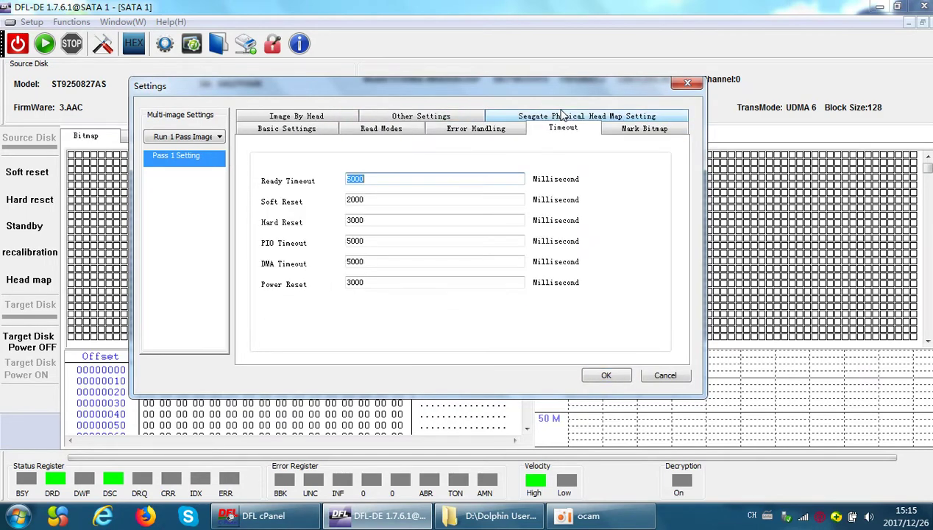
left_click(290, 131)
left_click(414, 121)
left_click(307, 120)
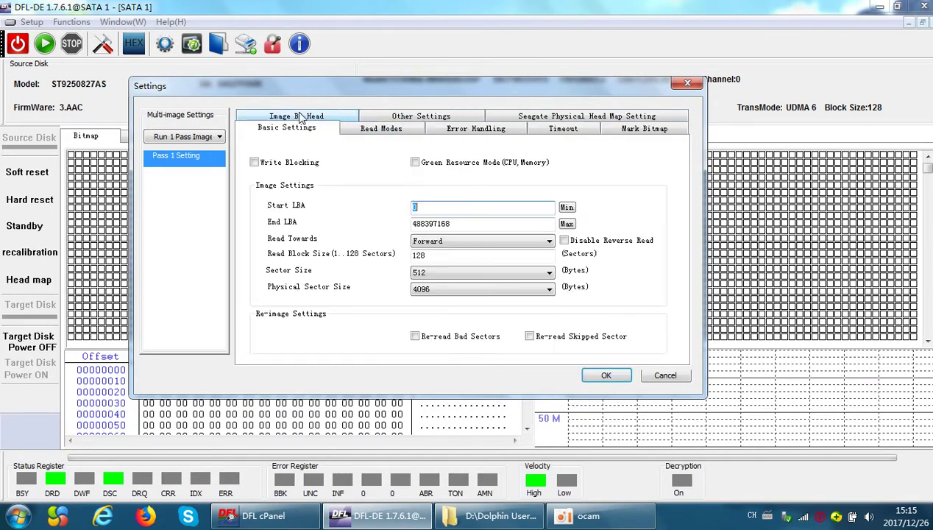
left_click(391, 128)
left_click(401, 118)
left_click(309, 116)
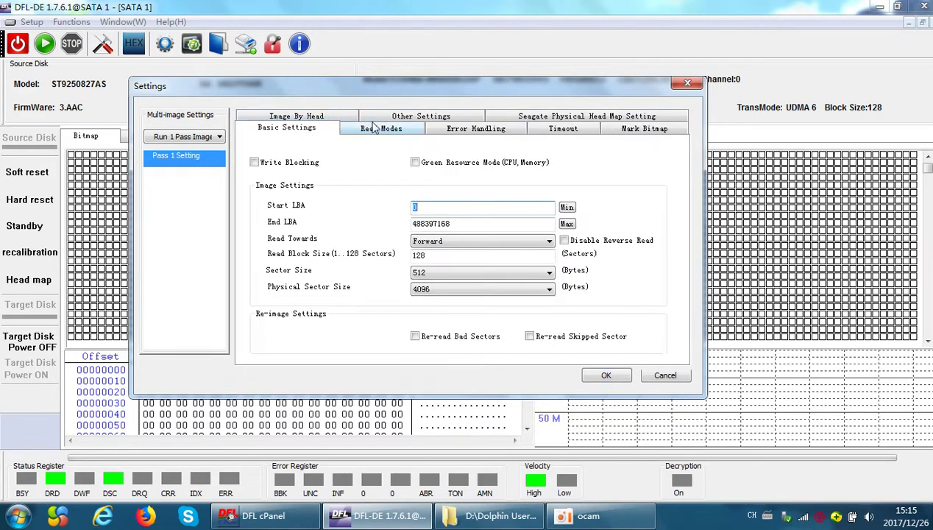
left_click(400, 118)
left_click(295, 119)
Accept the imaging settings and start the disk imaging task
left_click(606, 376)
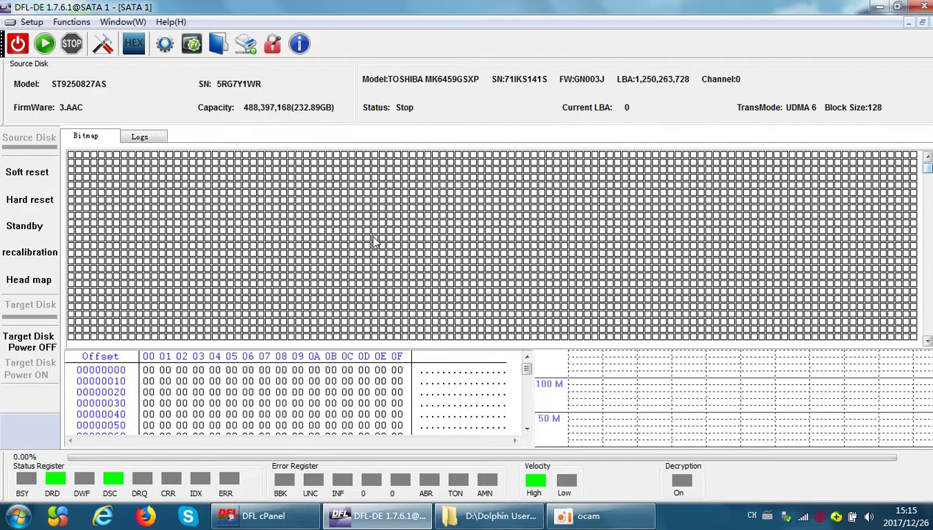
left_click(44, 44)
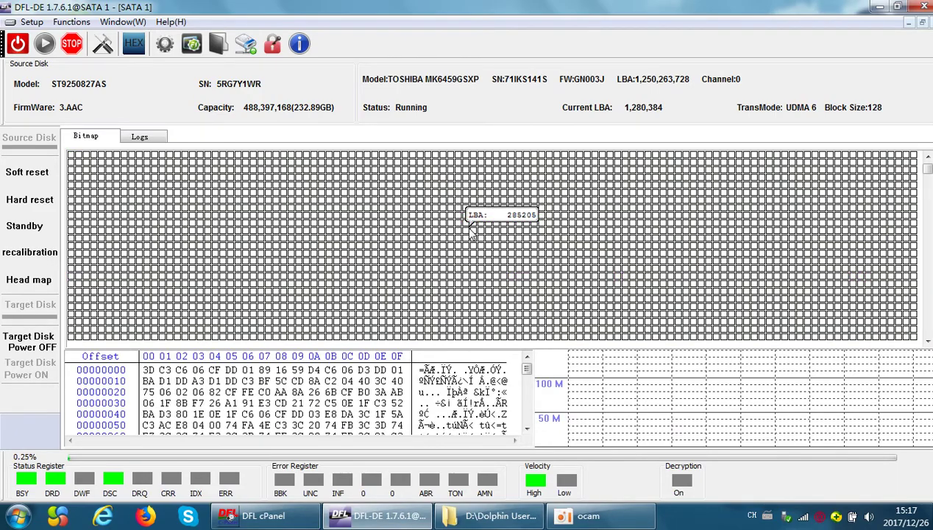
Check the logs of the running imaging task, return to the bitmap and stop the imaging
left_click(140, 138)
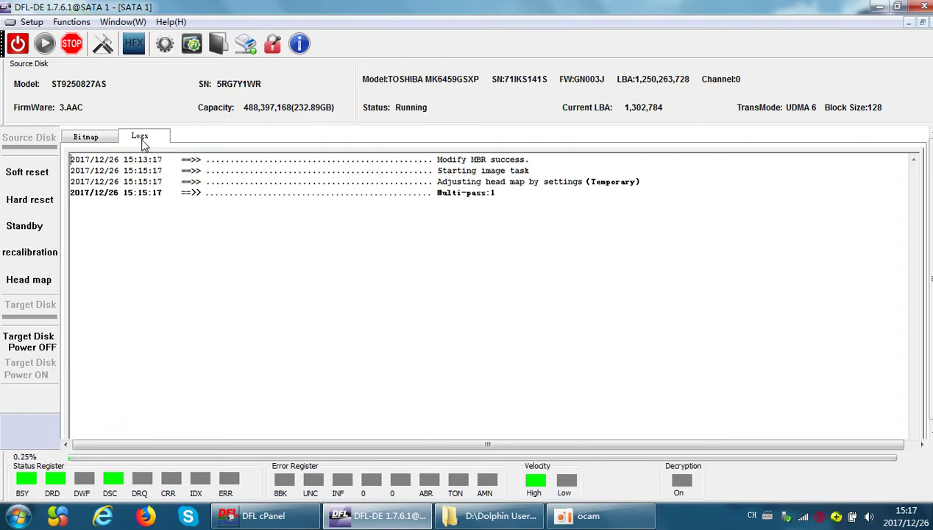
left_click(105, 141)
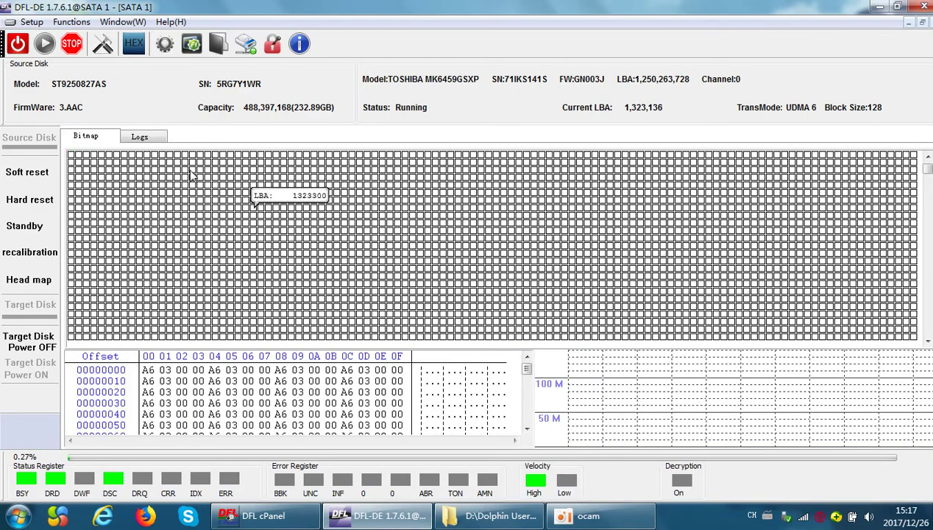
left_click(72, 46)
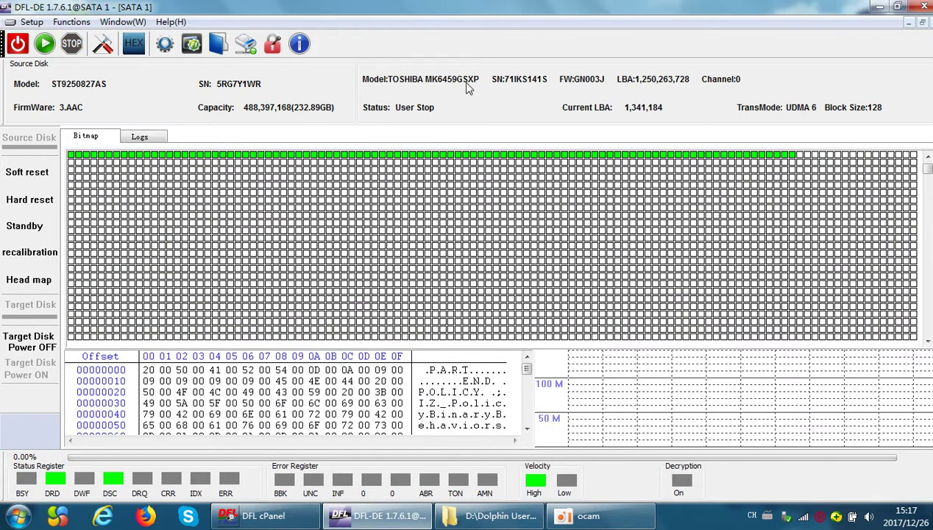
Open the target disk's sector view from the bitmap and read sector 0
right_click(340, 211)
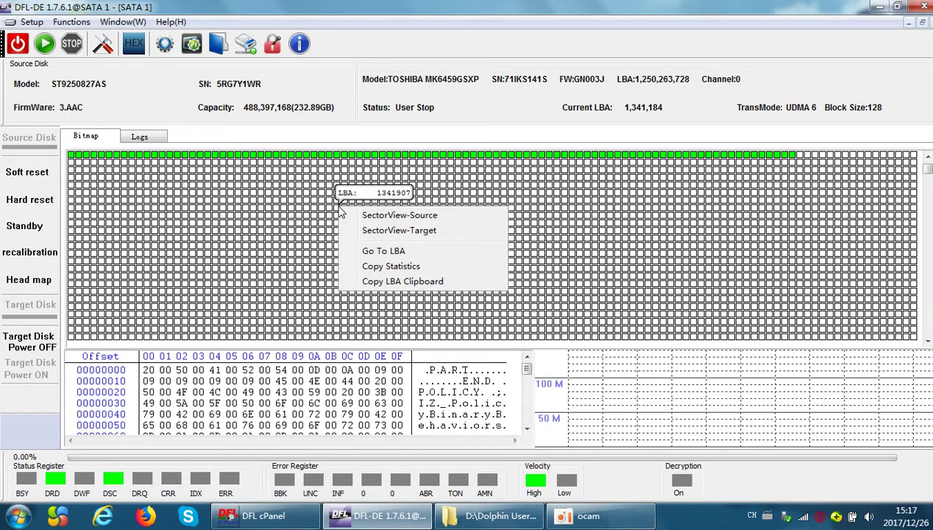
left_click(413, 230)
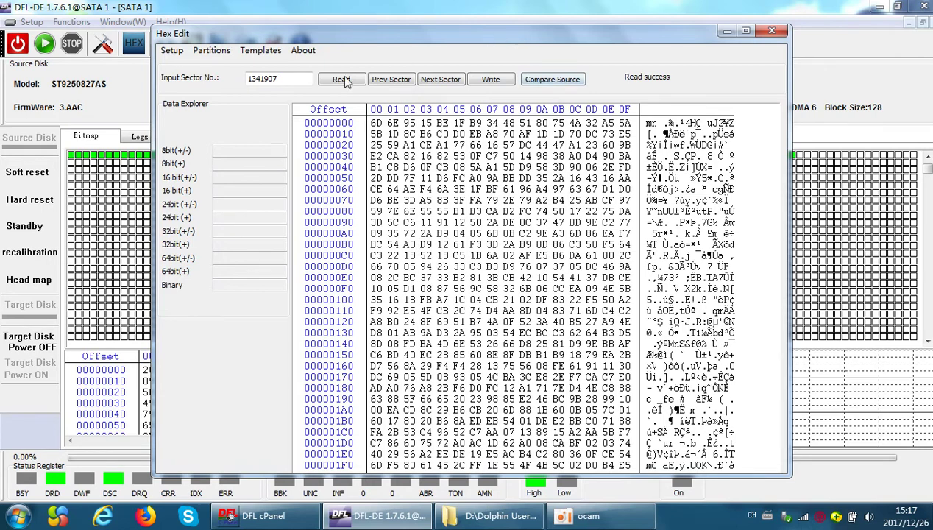
left_click_drag(277, 78, 155, 83)
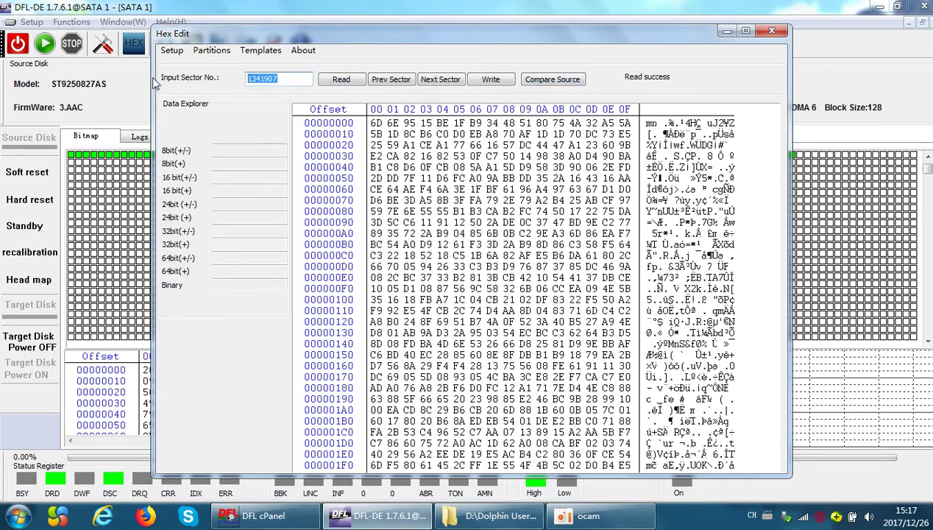
type("0")
left_click_drag(360, 42, 354, 25)
left_click(340, 62)
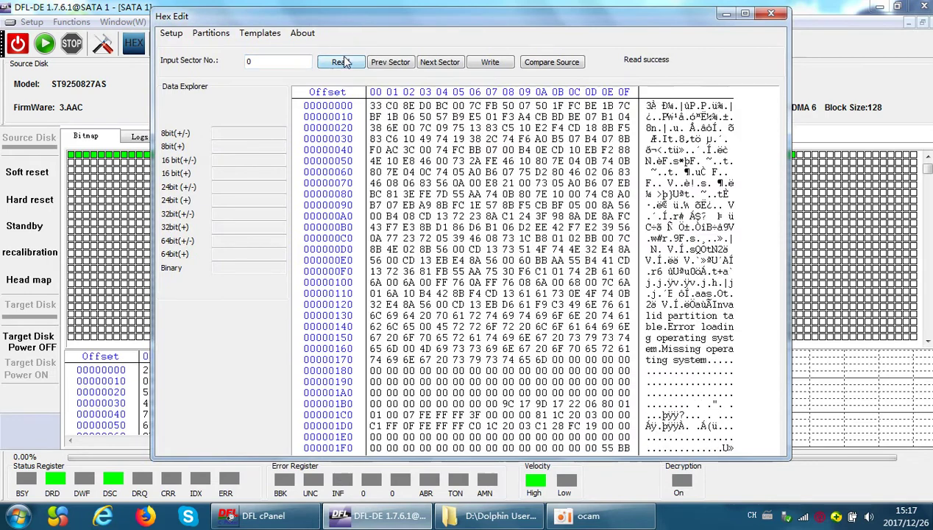
Change the last byte of target sector 0 (offset 1FF) to AA and write the sector to disk
left_click(590, 336)
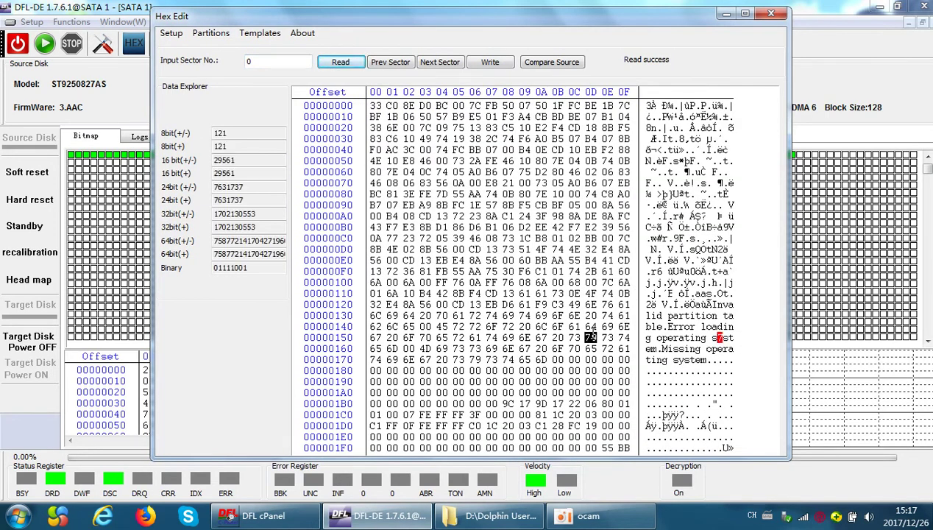
left_click(623, 447)
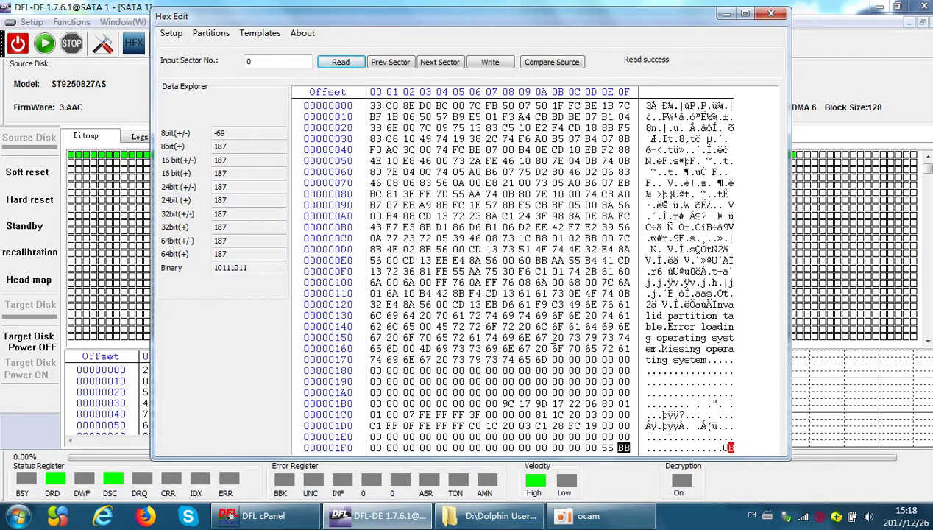
type("AA")
left_click(494, 64)
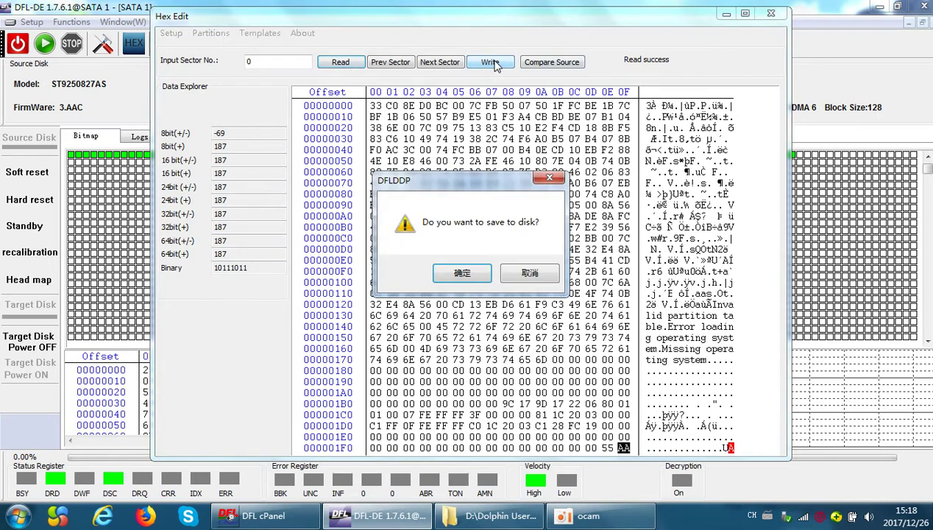
left_click(465, 273)
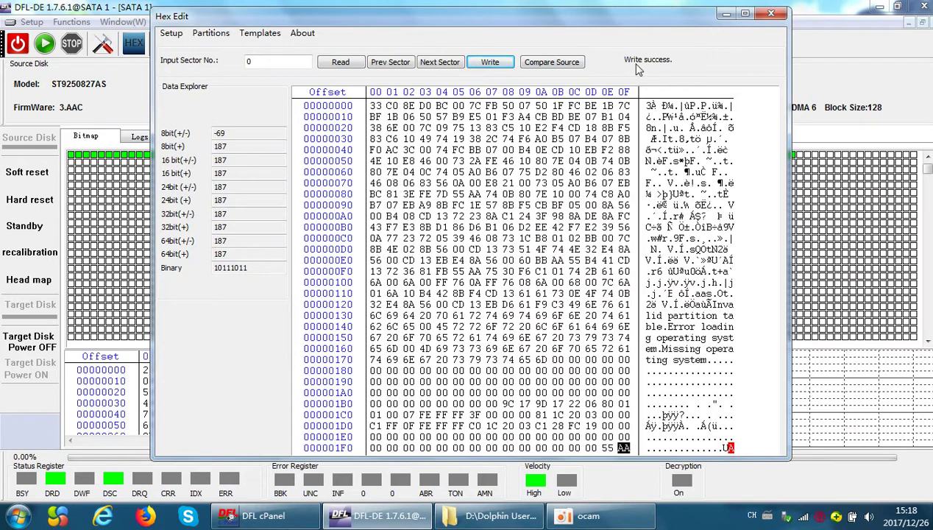
Read sector 0 again, check its last two signature bytes and close the hex editor
left_click(341, 64)
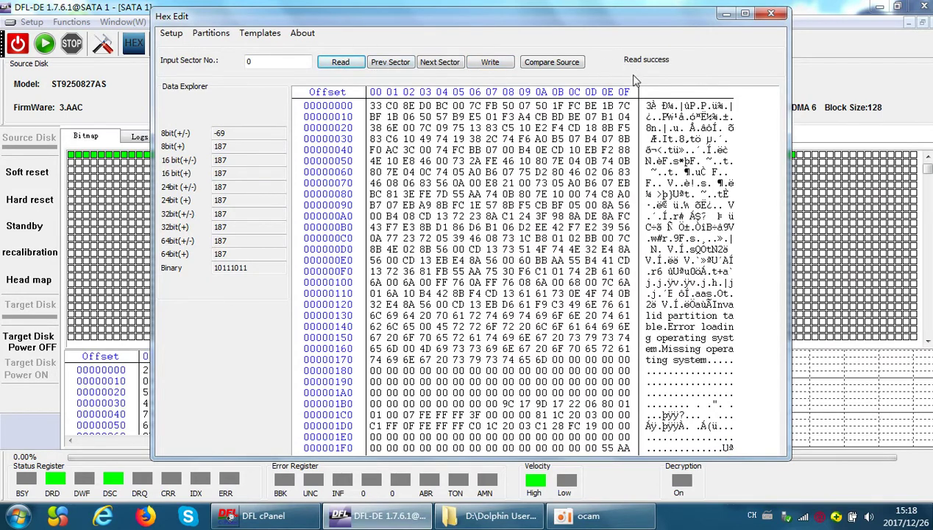
left_click(608, 445)
left_click(623, 445)
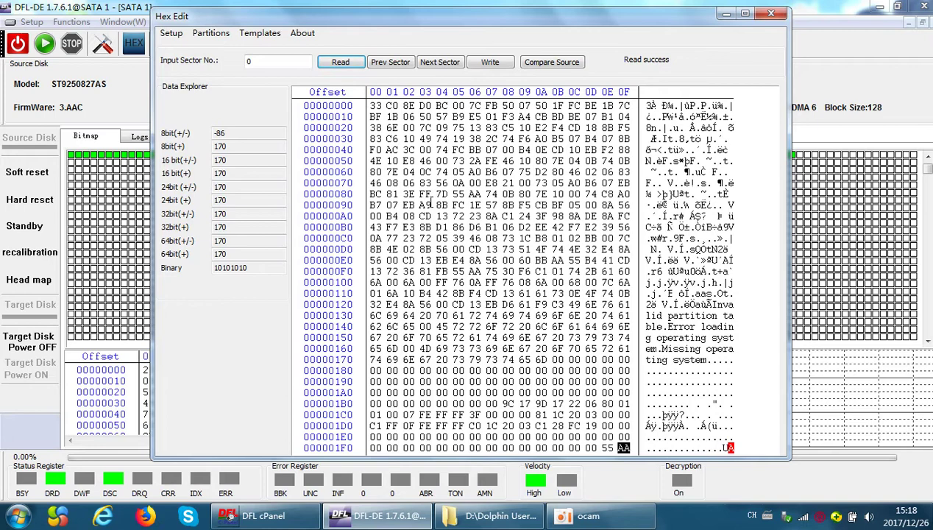
left_click(474, 171)
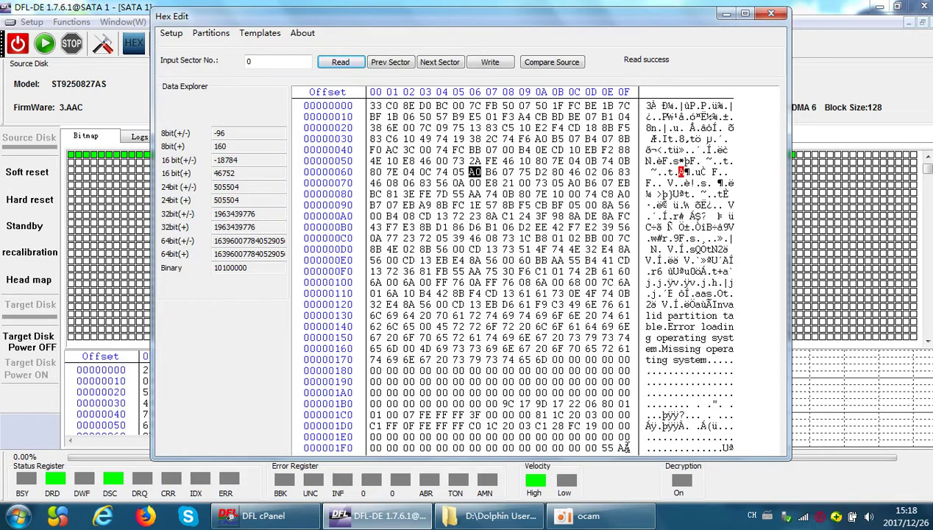
left_click(772, 14)
Reopen the target disk's sector view from an unimaged block of the bitmap and read sector 0 again
left_click(18, 44)
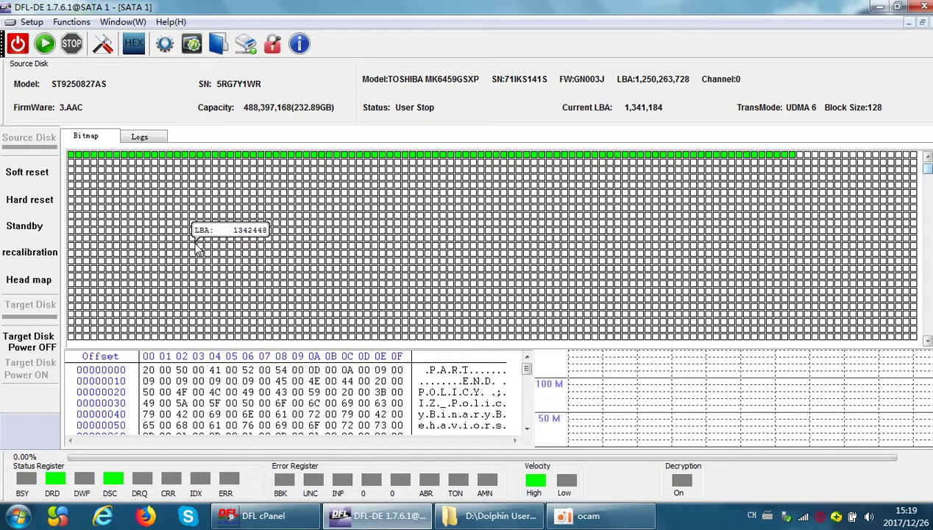
right_click(309, 190)
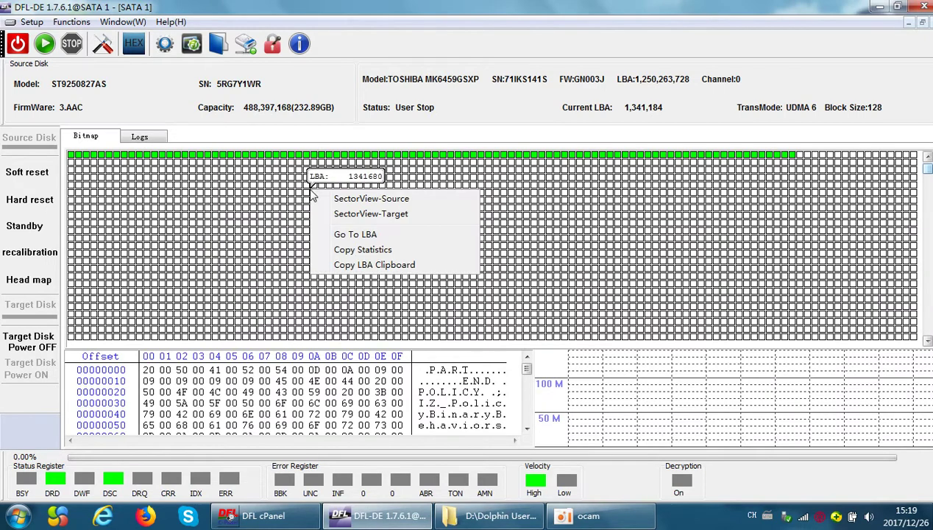
left_click(390, 214)
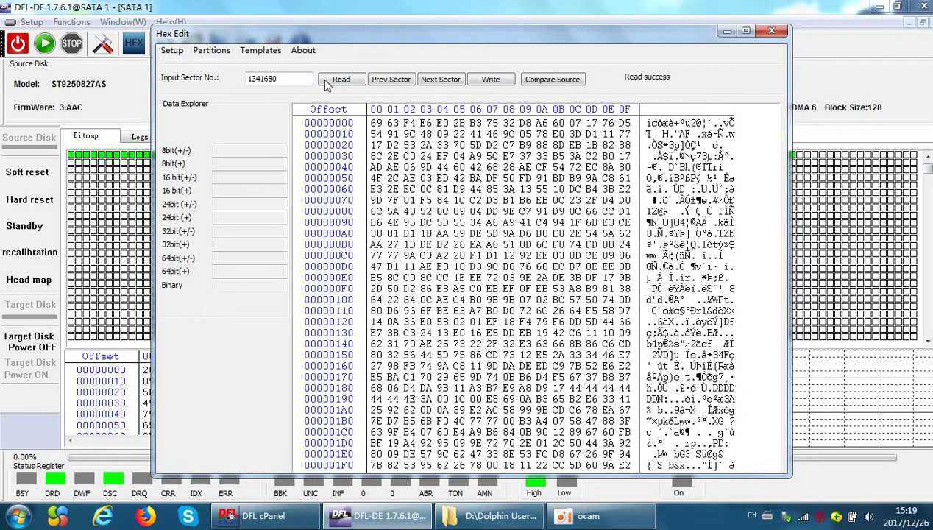
double_click(272, 78)
type("0")
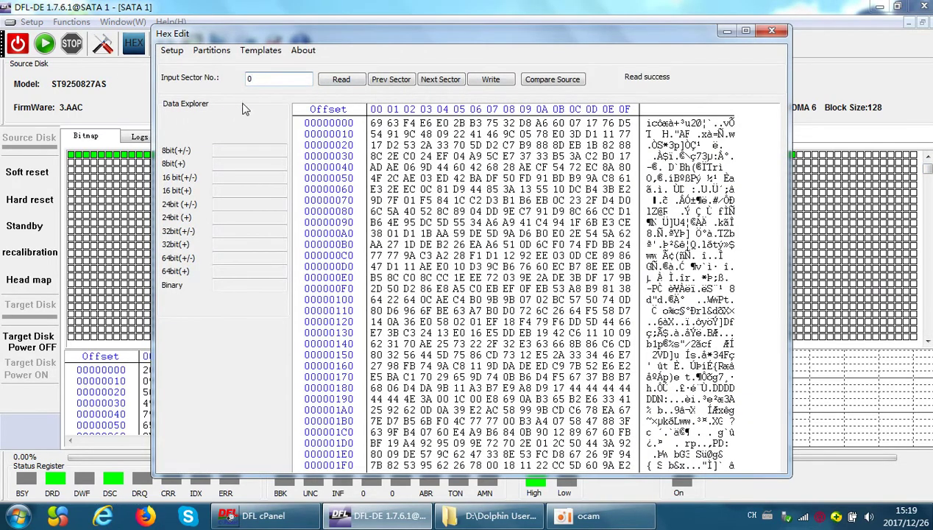
left_click(340, 79)
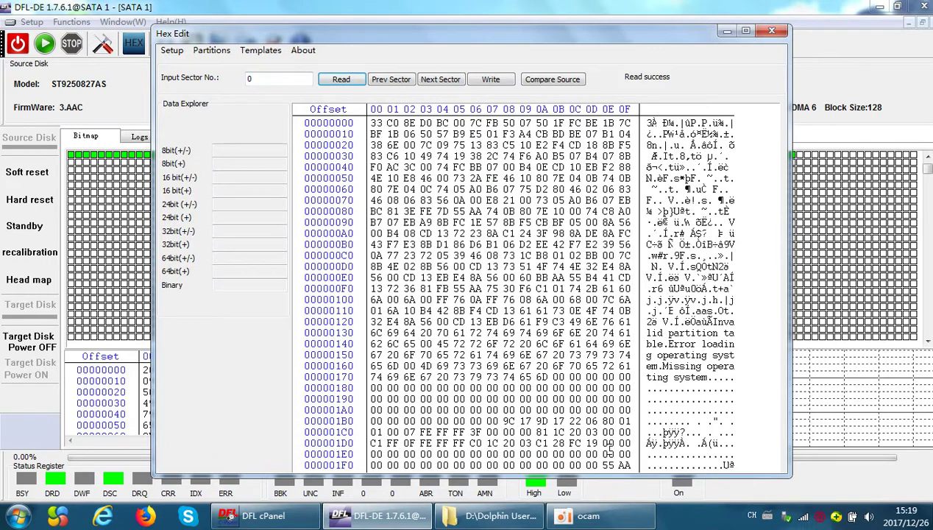
Inspect the two signature bytes at offsets 1FE and 1FF of target sector 0, and close the hex editor
left_click_drag(608, 465, 624, 465)
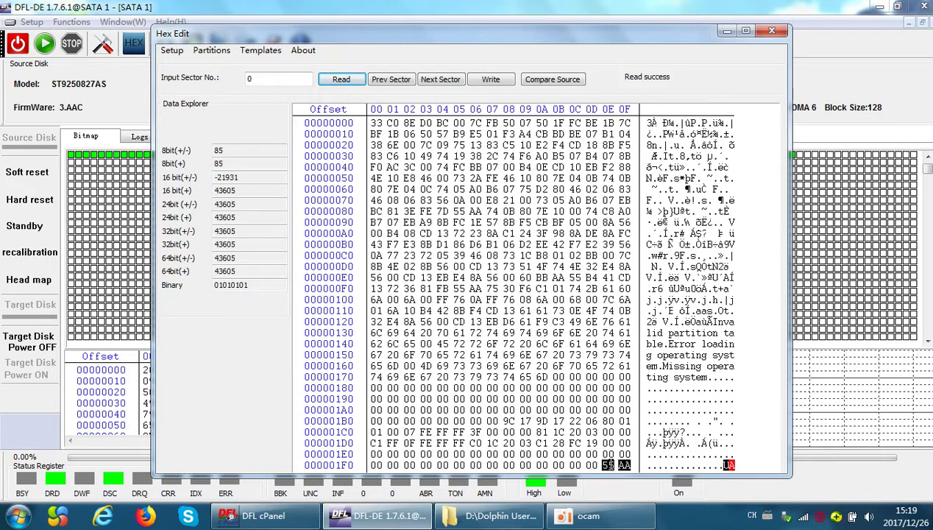
left_click(624, 465)
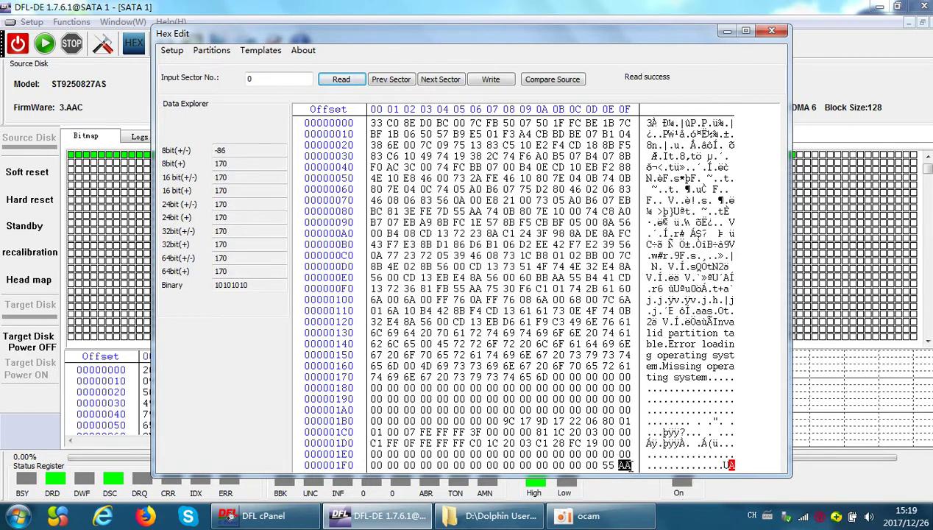
left_click(771, 32)
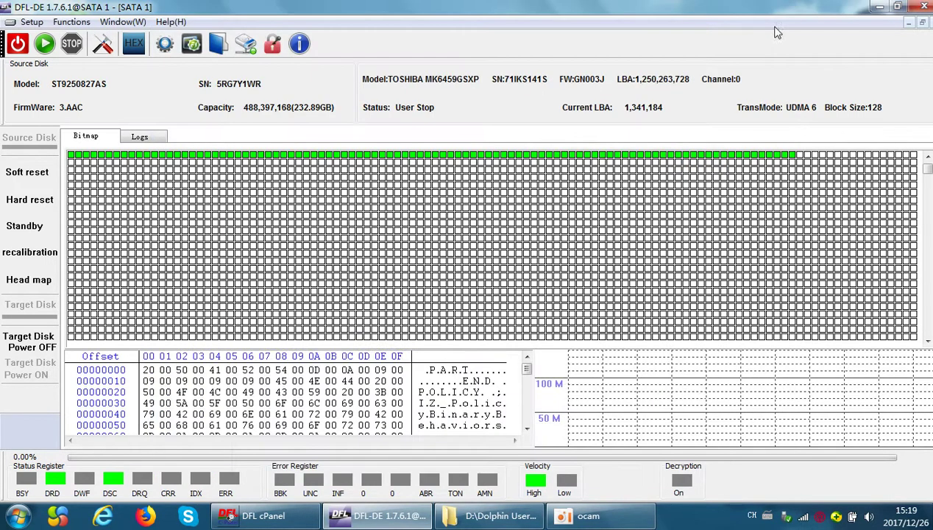